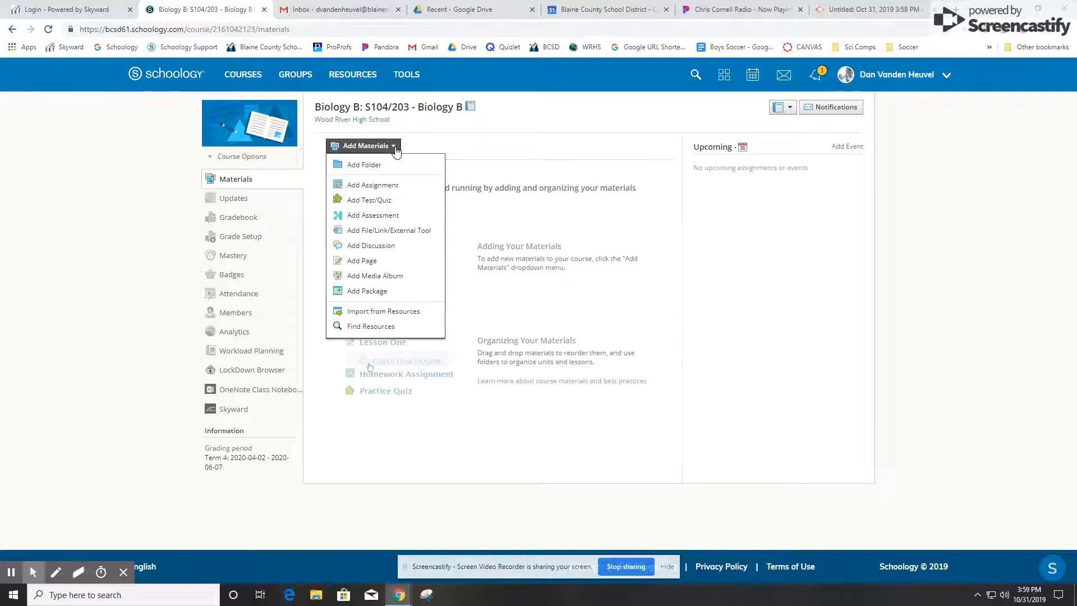
- Start a new assignment in the Biology B course and name it "Specialized Cells Lab"
click(394, 186)
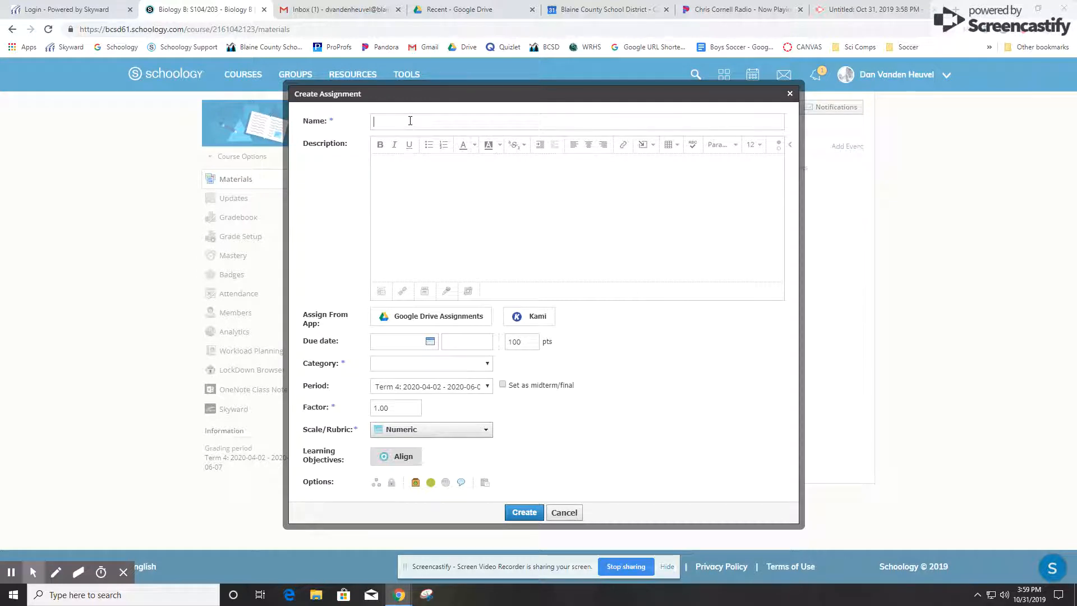
text(Specialized Lab)
click(414, 122)
text(C)
text(ells)
- Write the description "Instructions:" with numbered items "Complete the lab as shown in the Doc below." and "Show your lab notebook to the teacher."
text(Instructions)
text(:)
click(444, 146)
text(Complet the)
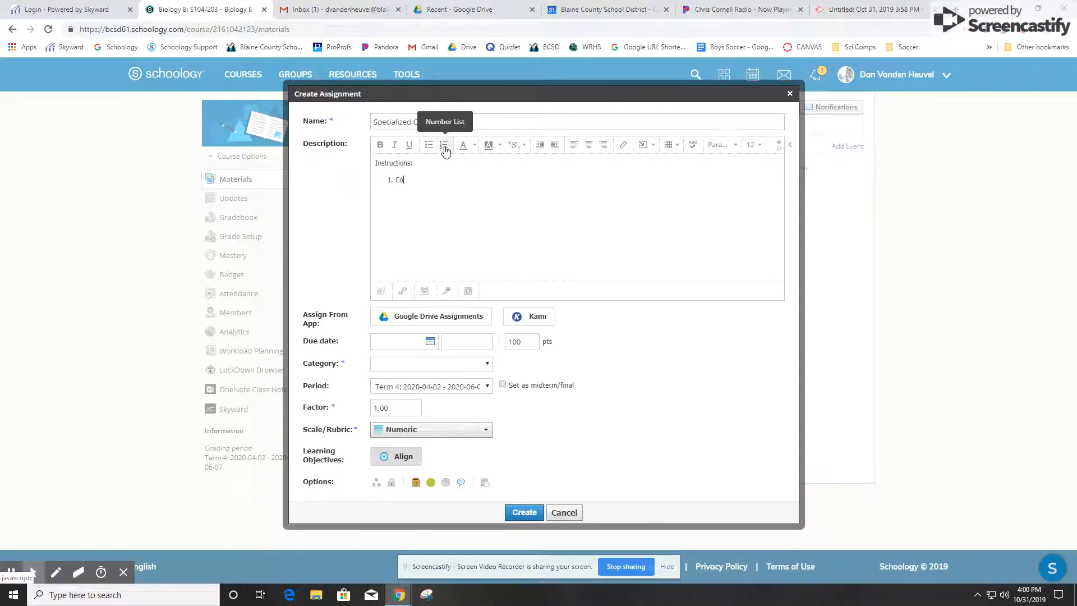
key(BackSpace)
key(BackSpace)
key(BackSpace)
key(BackSpace)
text(e the lab as shown in teh Doc below.)
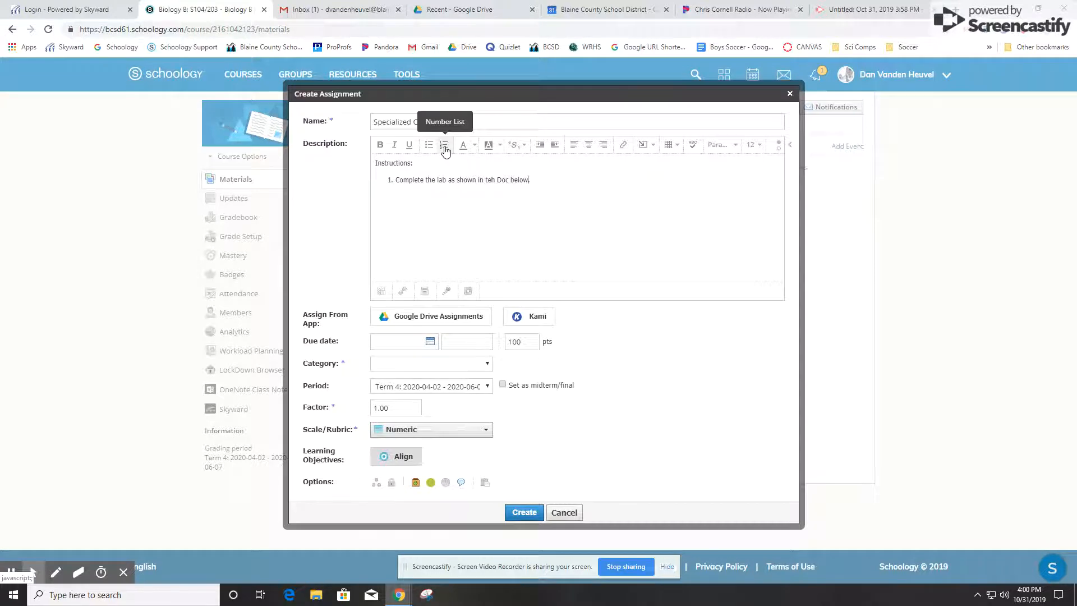
key(BackSpace)
key(Right)
text(e)
key(End)
text(ow your lab notebook to the teacher.)
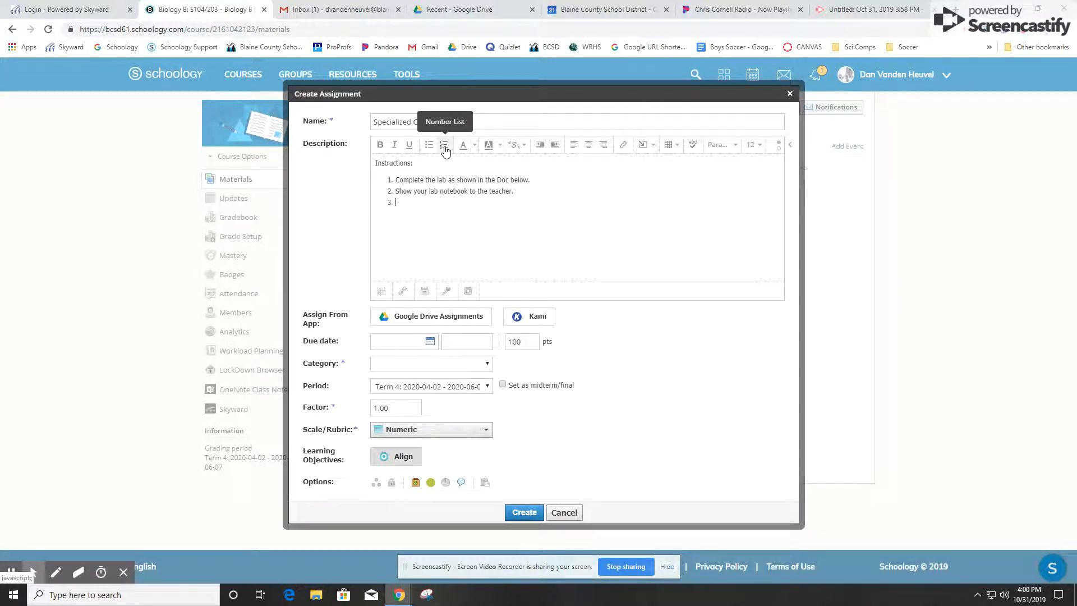
- Open the Google Drive resource import for the description and search it for "specialized cells"
click(655, 147)
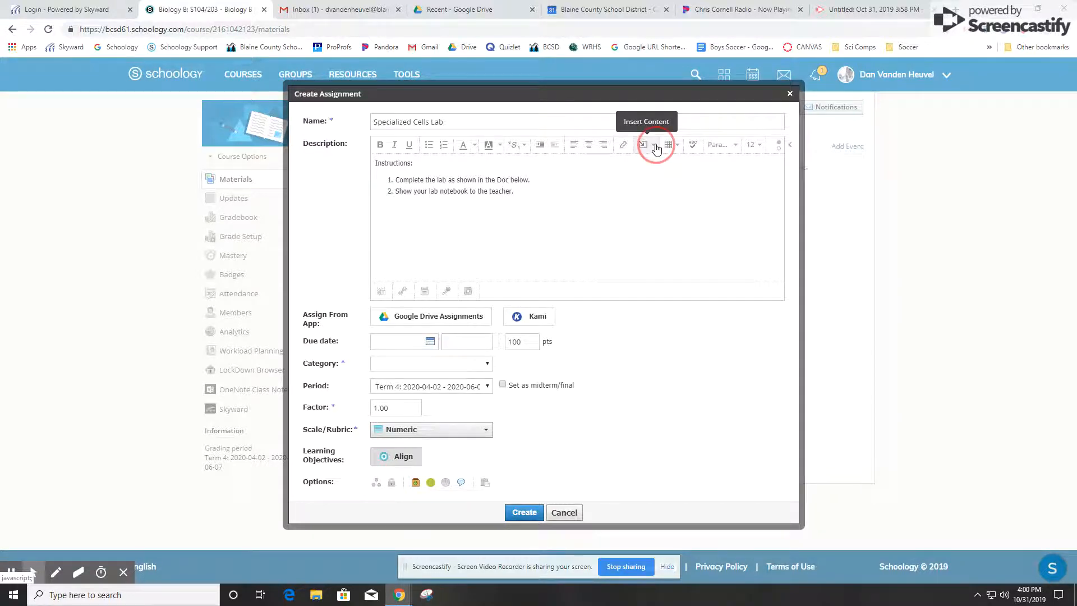
click(741, 168)
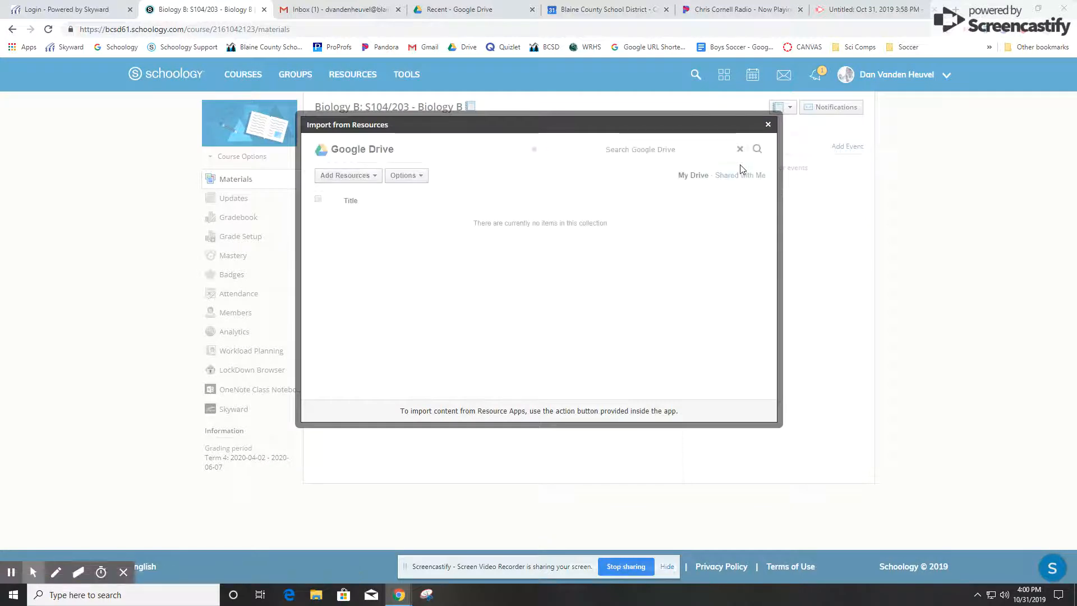
click(665, 149)
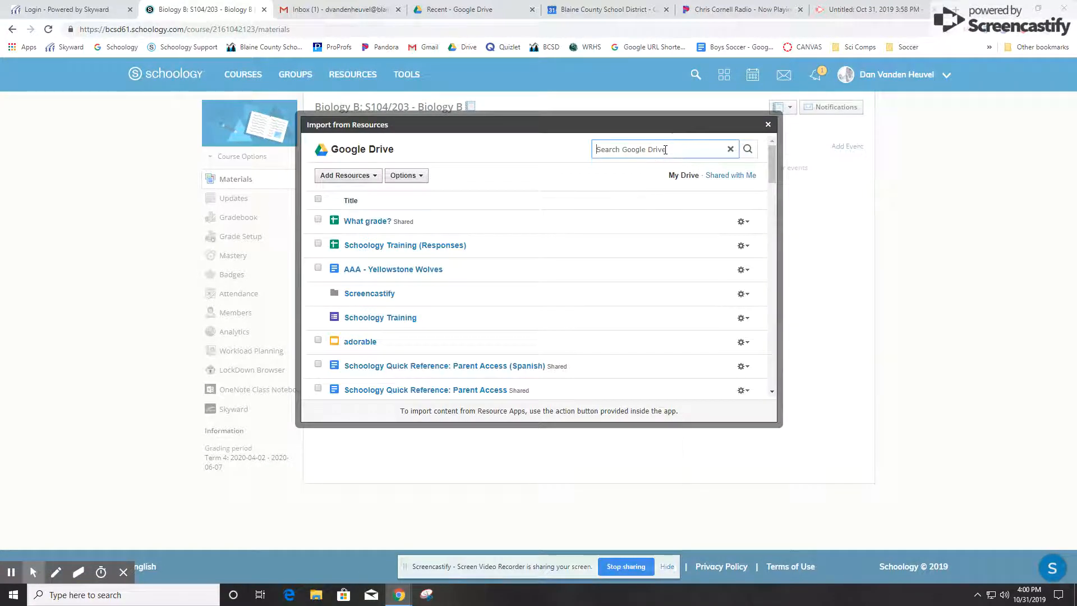
text(specialized cells)
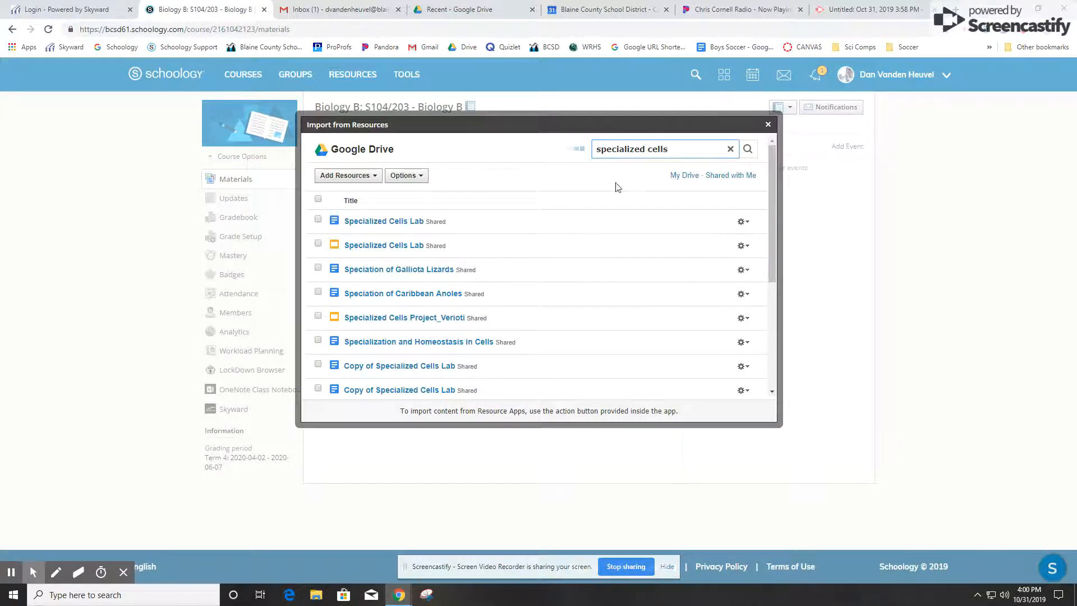
- Embed the Specialized Cells Lab Doc in the assignment description and remove the blank line above it
click(318, 220)
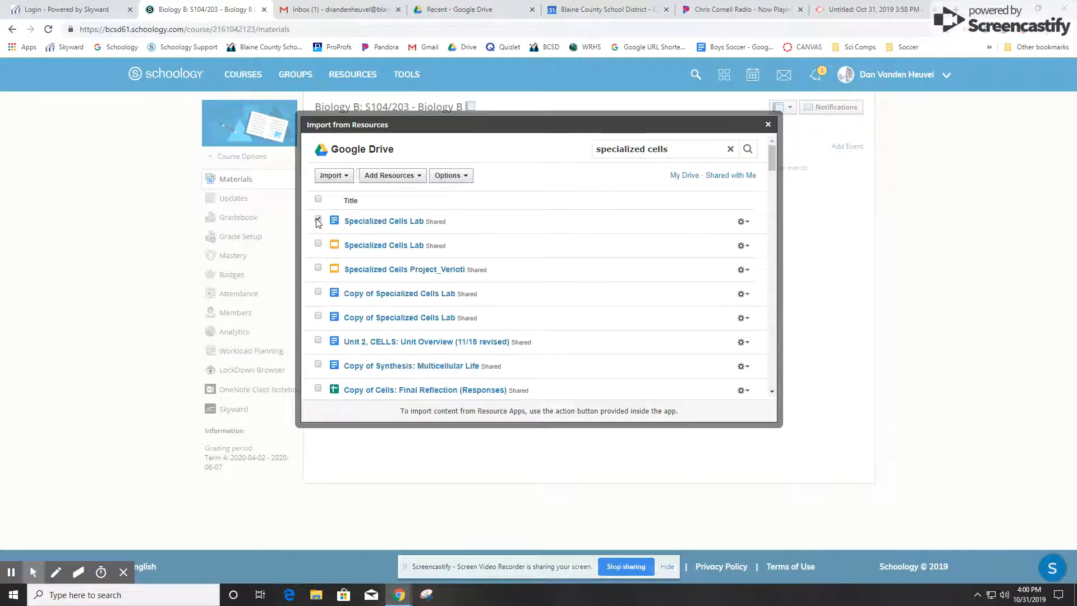
click(346, 177)
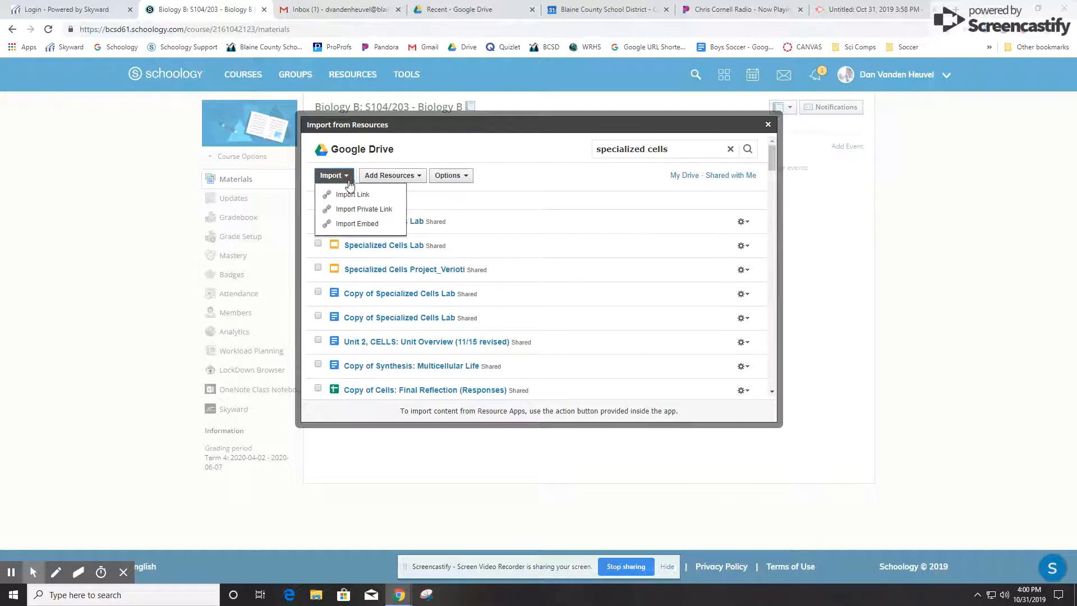
click(365, 223)
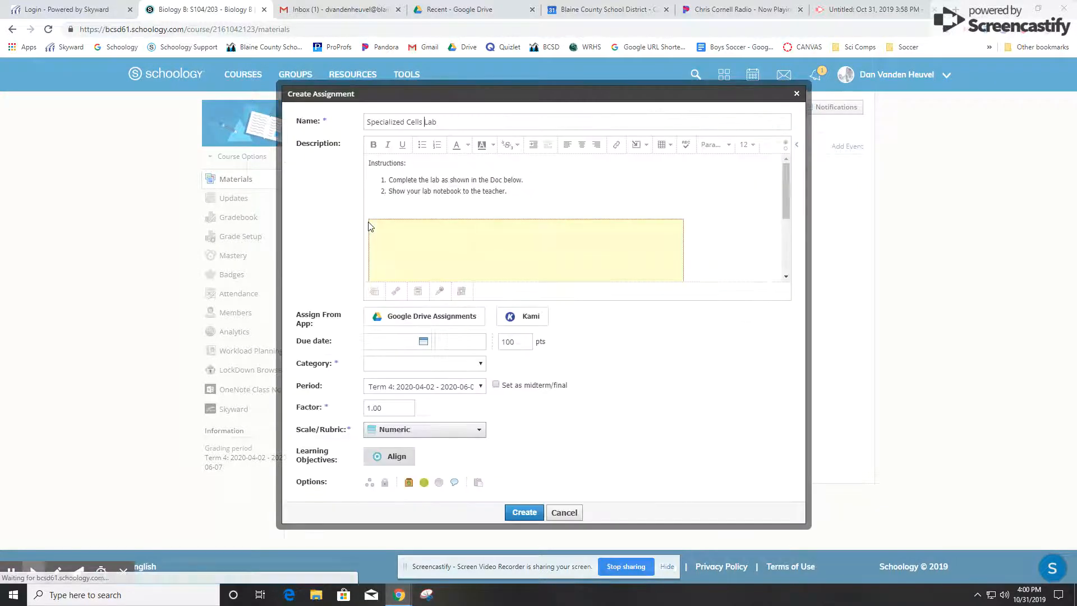
click(427, 200)
key(BackSpace)
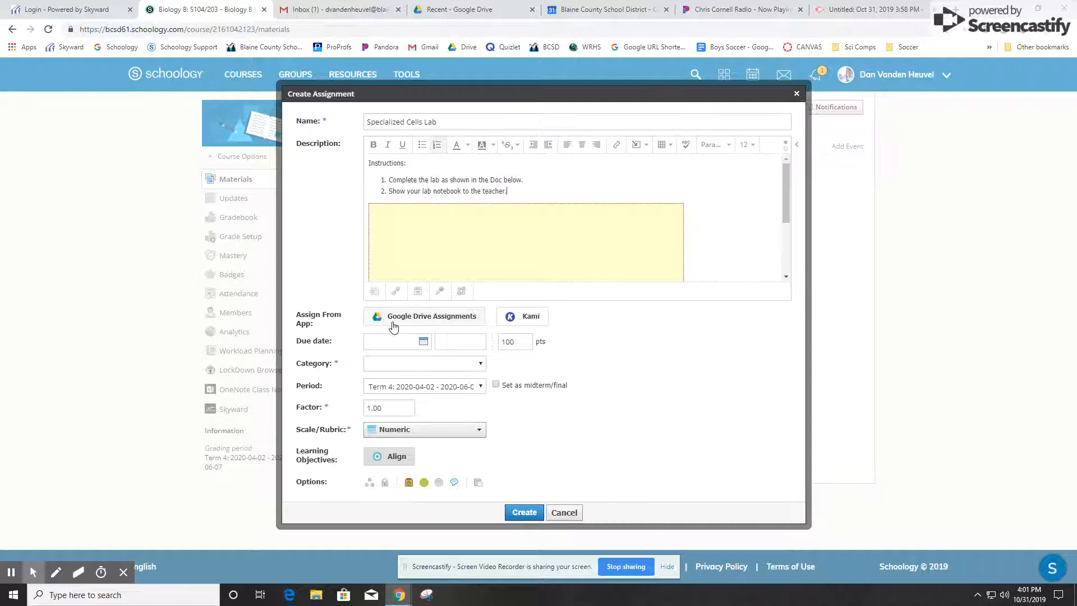
- Set the assignment's due date to May 6, 2020
click(423, 342)
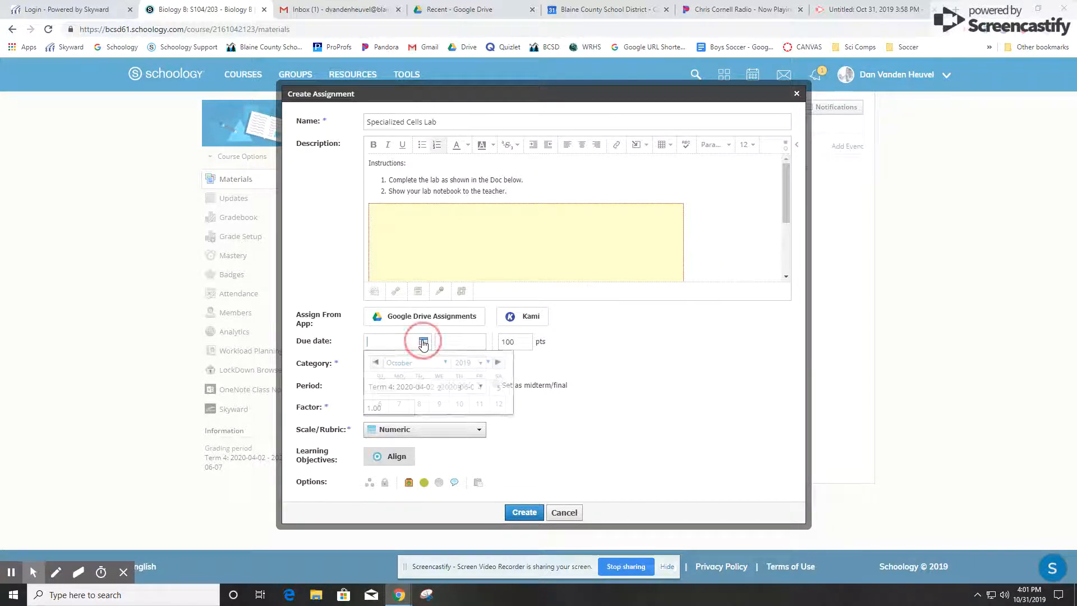
click(505, 366)
click(505, 366)
click(505, 366)
click(505, 366)
click(506, 366)
click(505, 366)
click(506, 366)
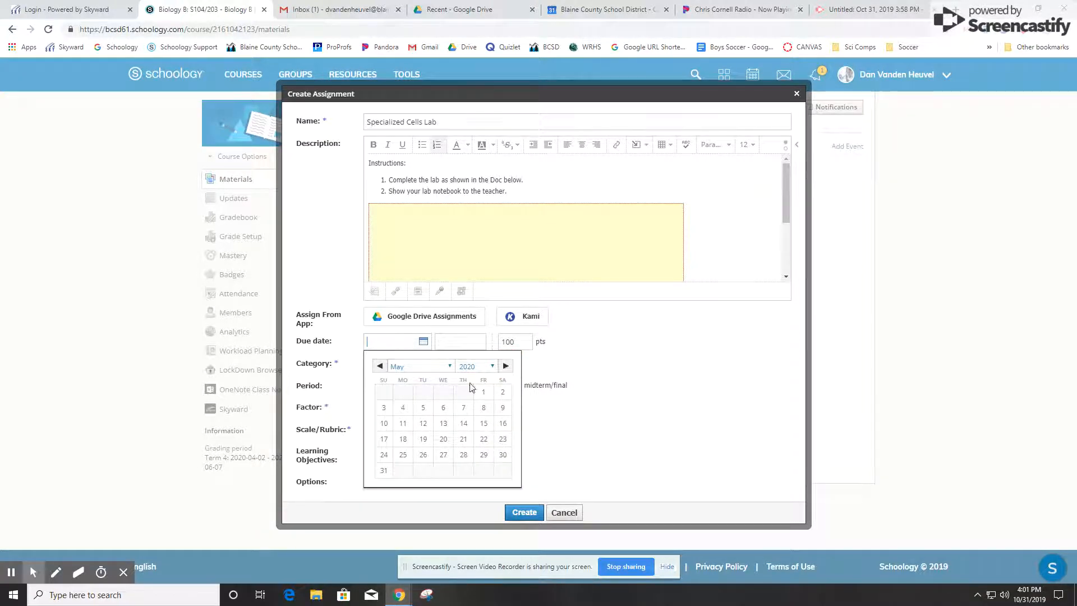
click(443, 408)
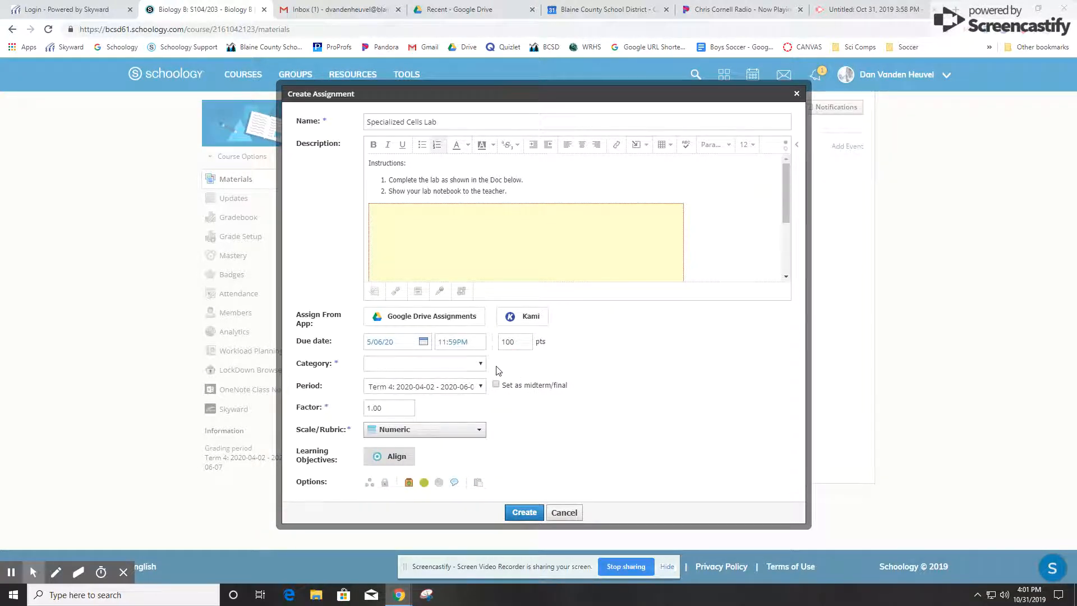
- Assign the Labs grading category and set the factor to 2.0
click(480, 363)
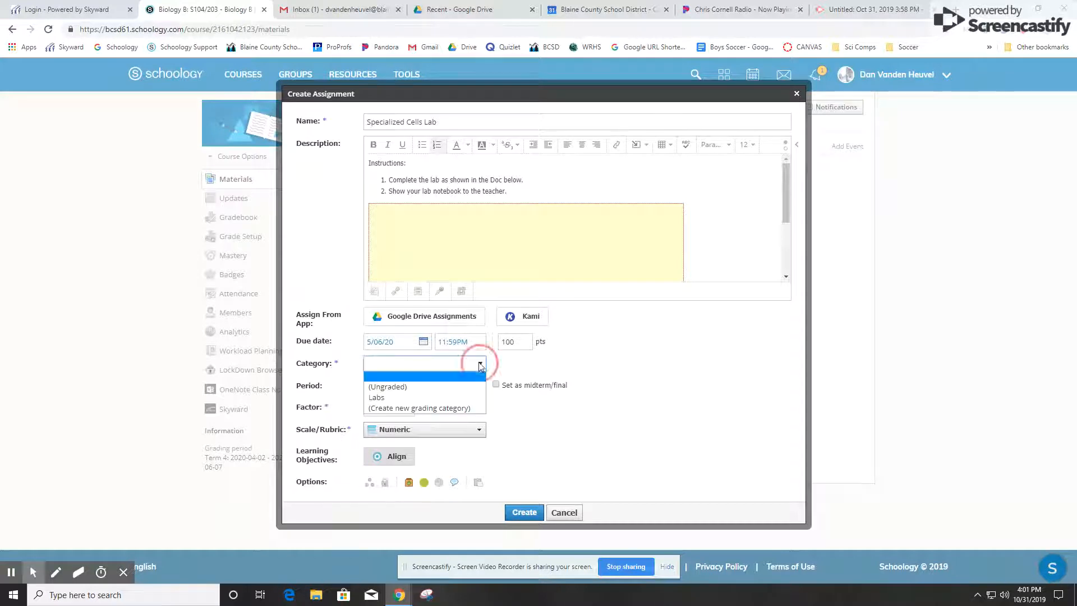
click(447, 393)
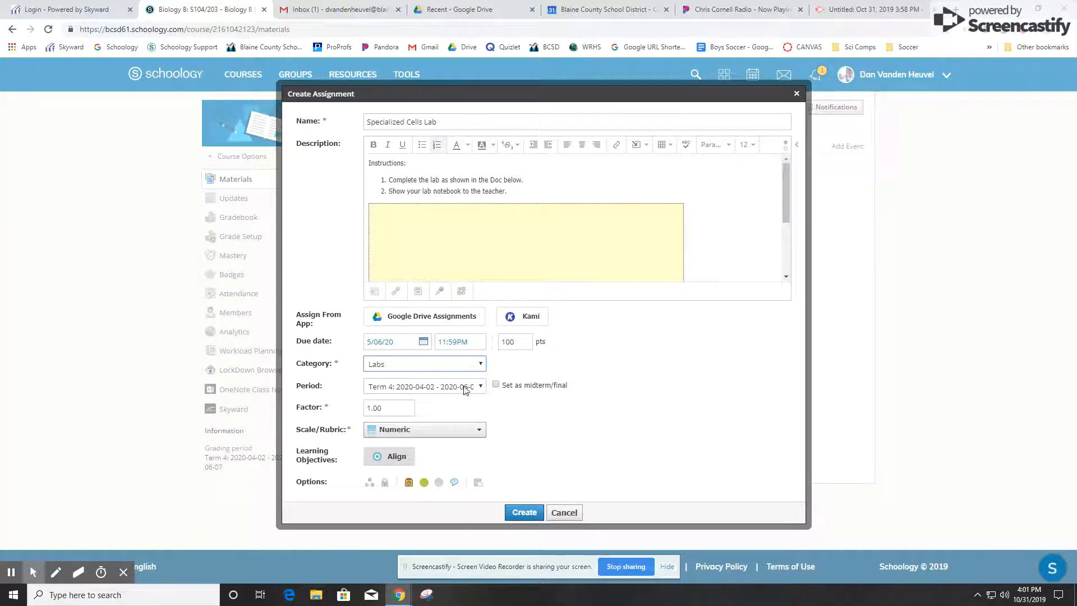
drag(385, 408, 365, 408)
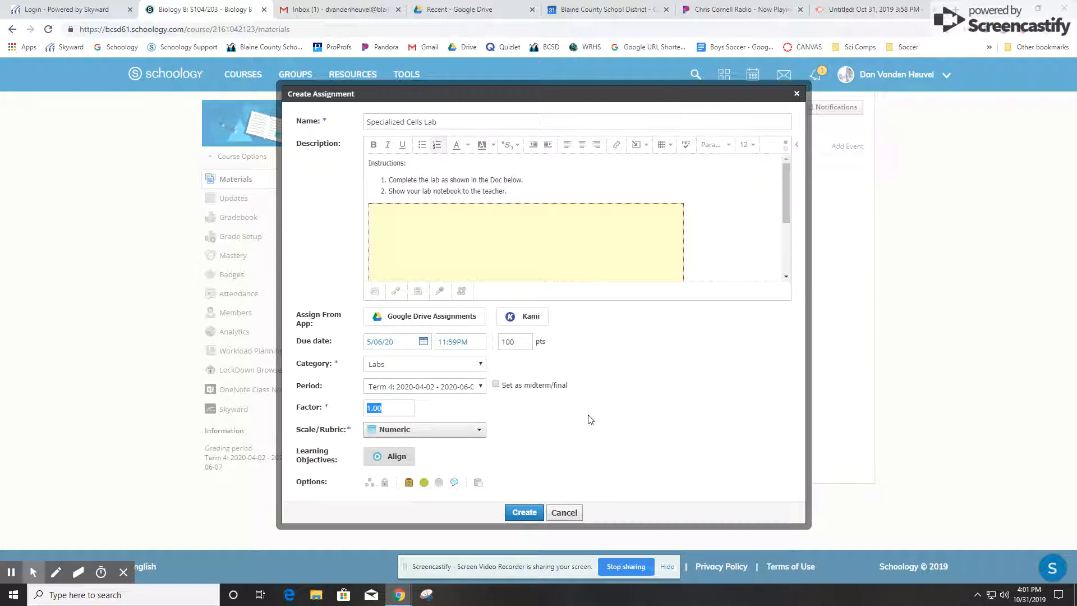
text(2)
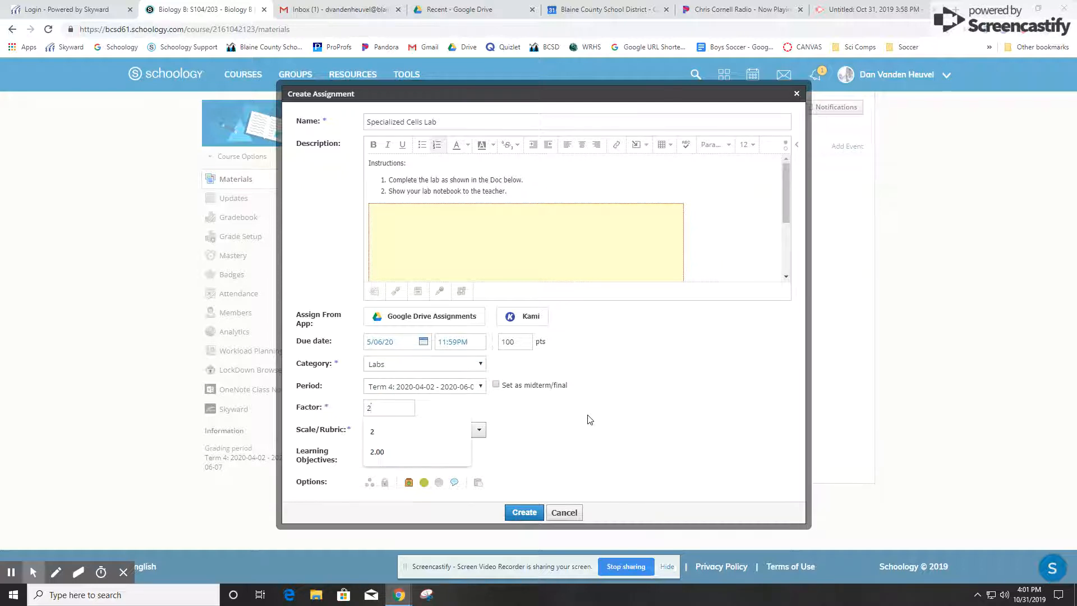
text(.0)
click(563, 417)
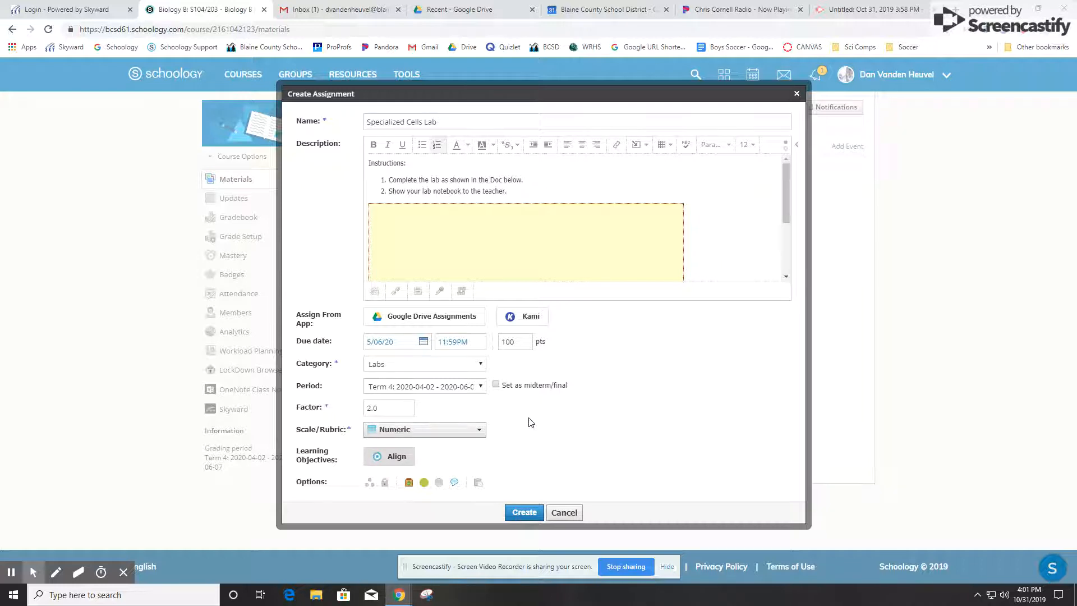
- Select the Lab Question Response rubric for the assignment and view its criteria without changing them
click(462, 434)
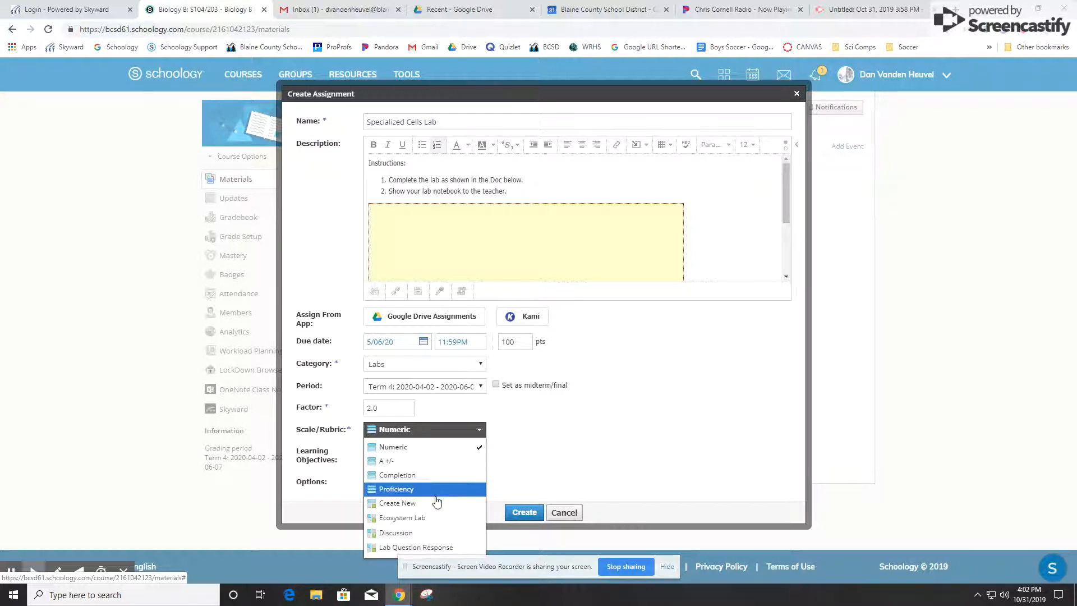
click(432, 547)
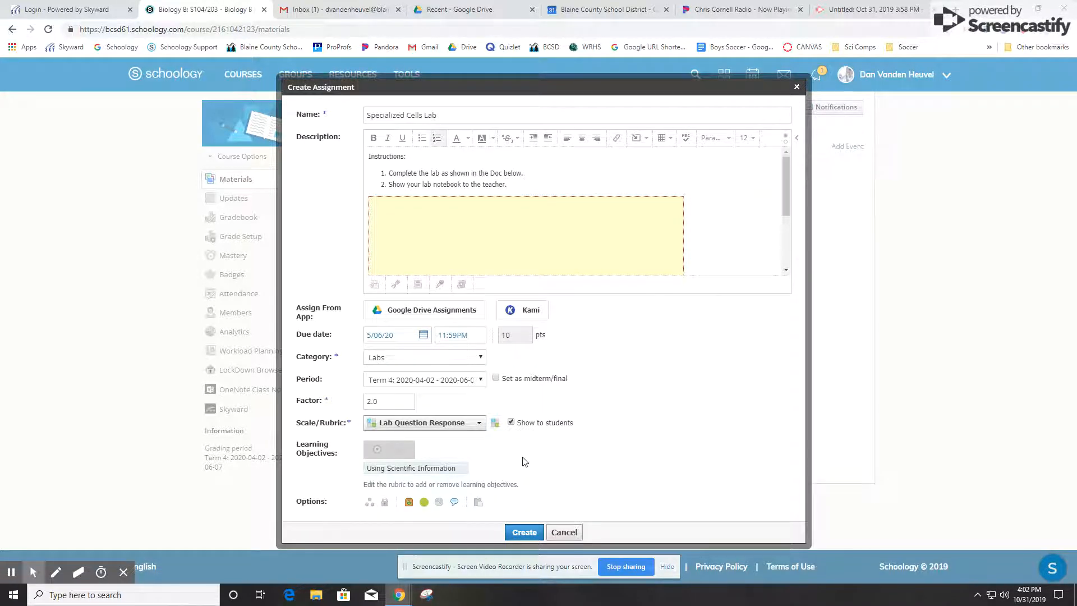
click(495, 423)
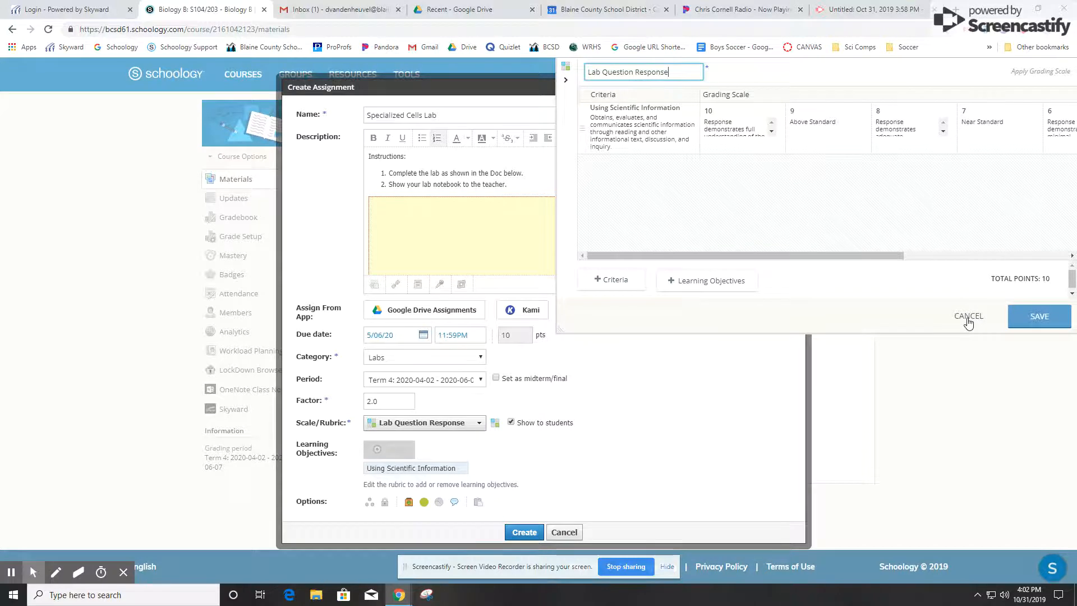
click(969, 318)
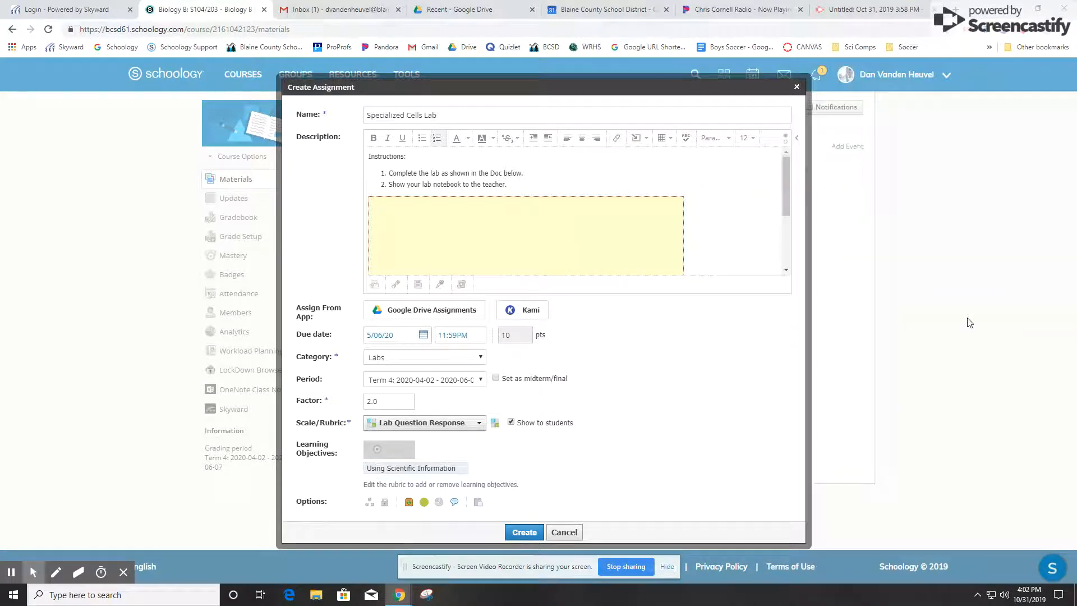
- Turn off student submissions for the assignment and create it
click(409, 502)
click(524, 533)
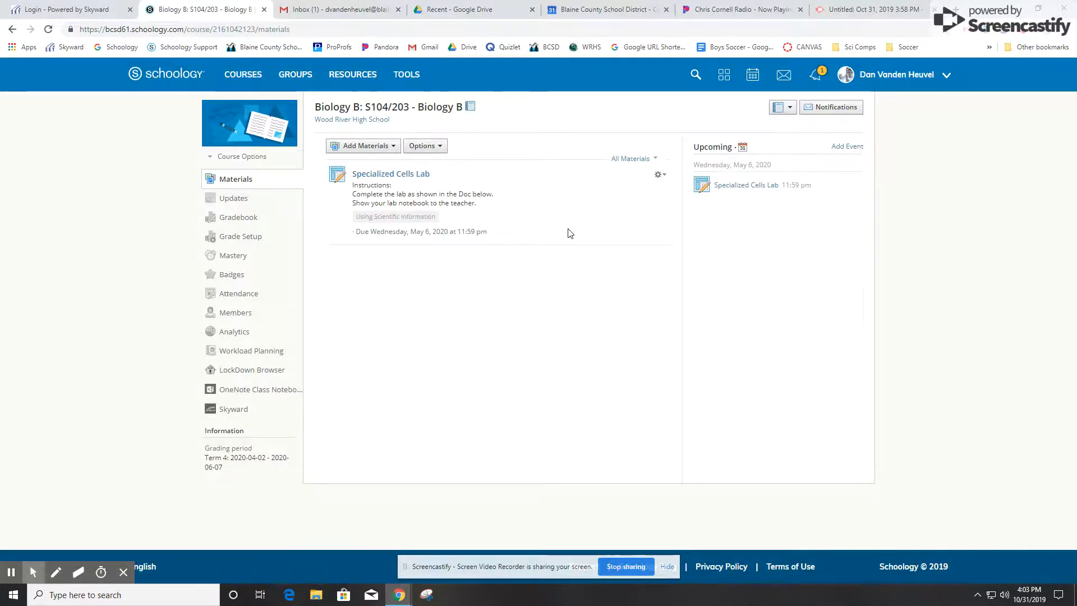
- Review the Specialized Cells Lab assignment page with its embedded Doc and rubric, and return to the course materials
click(392, 173)
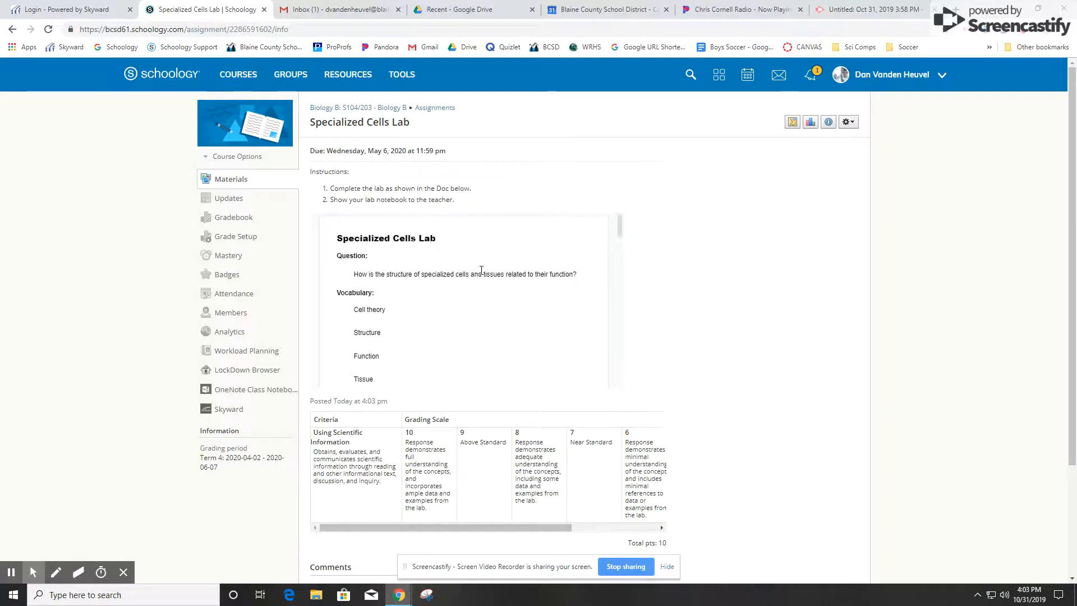
scroll(482, 272, down, 10)
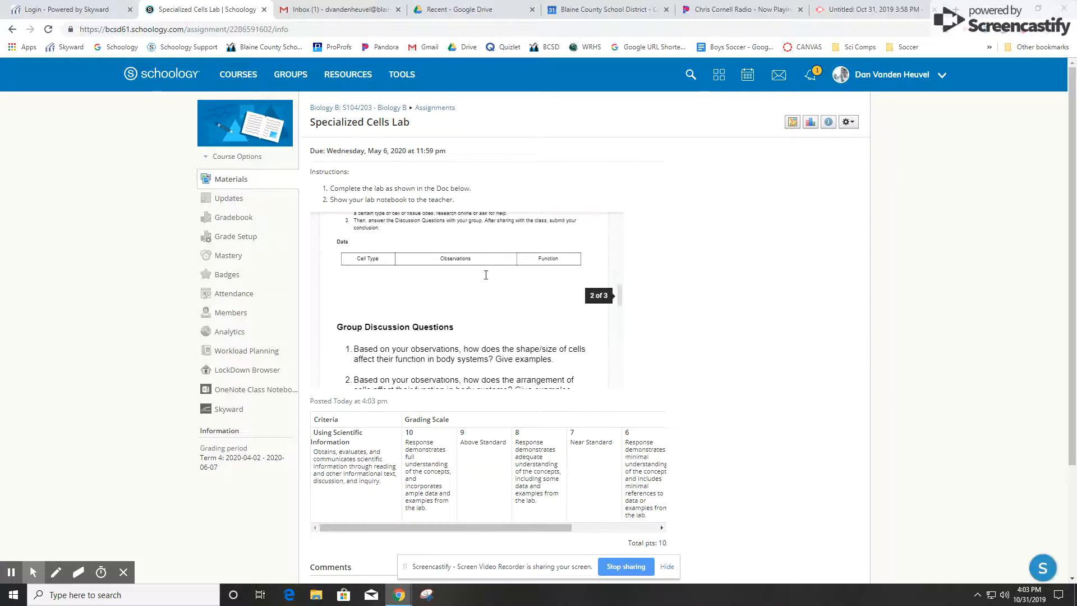
scroll(659, 317, down, 3)
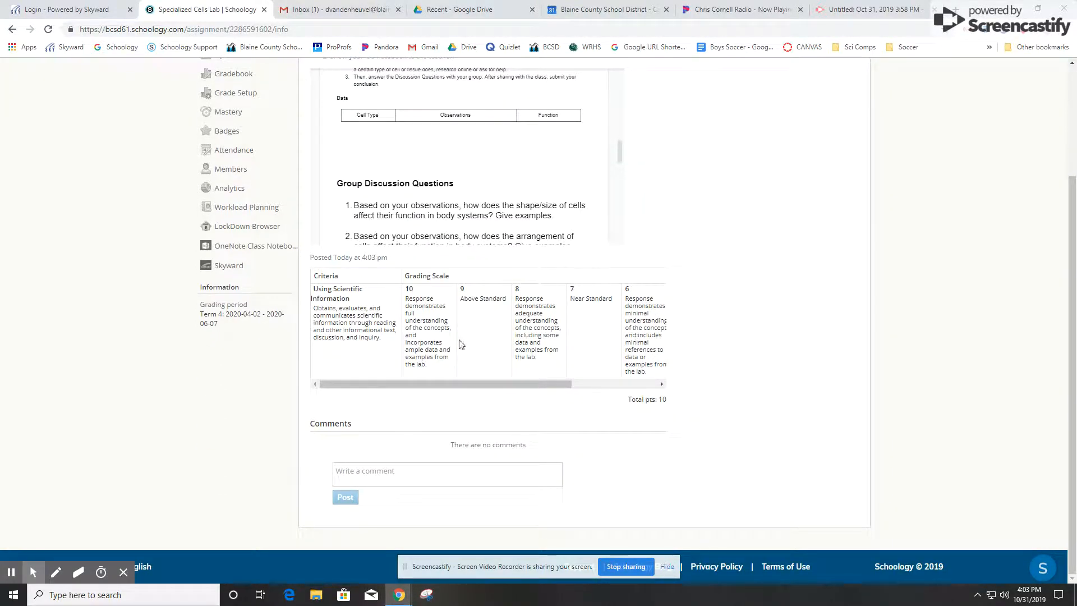
scroll(731, 355, up, 3)
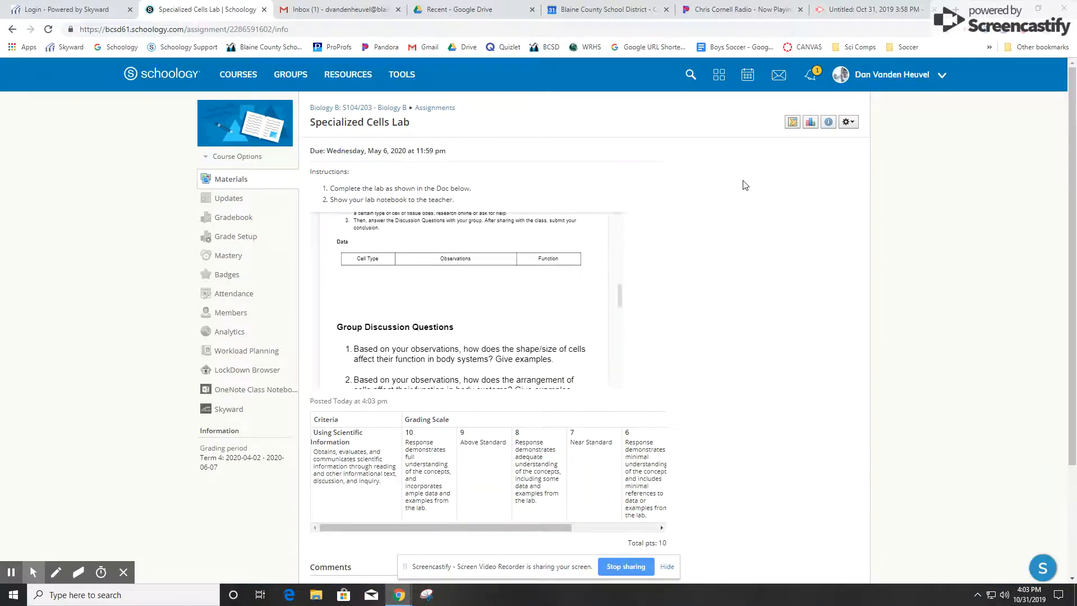
click(227, 181)
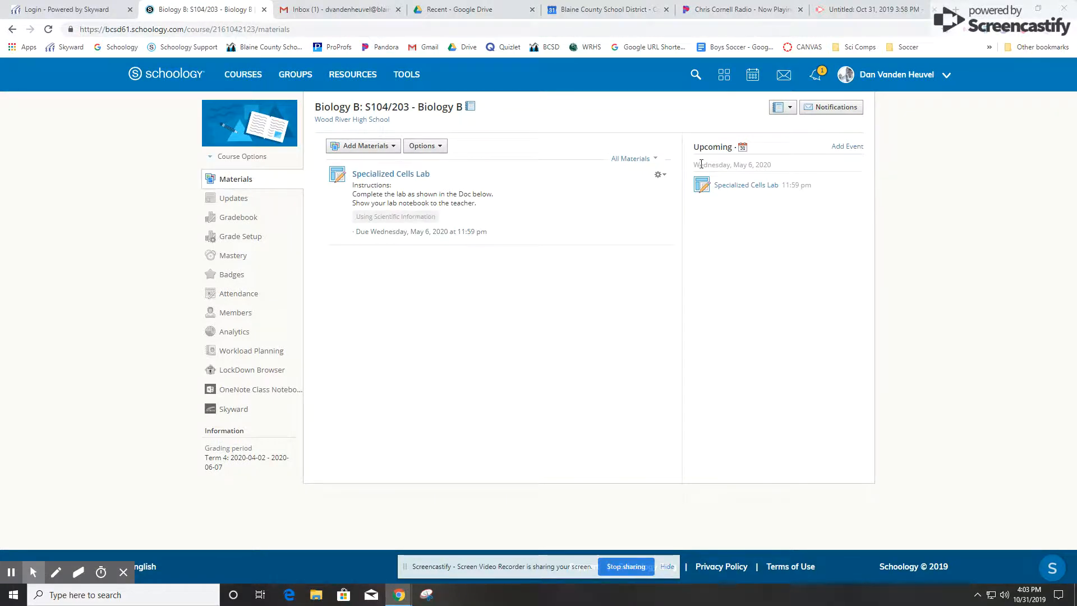
- Open the course's upcoming events calendar and go to May 2020
click(742, 148)
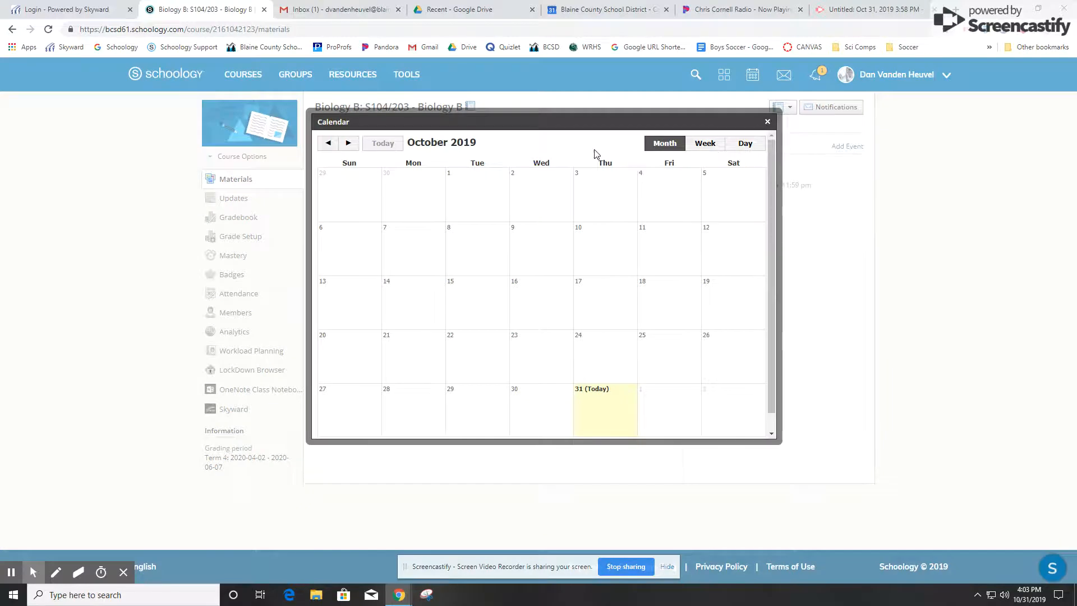
click(348, 144)
click(348, 144)
click(348, 144)
click(348, 144)
click(349, 144)
click(348, 144)
click(348, 143)
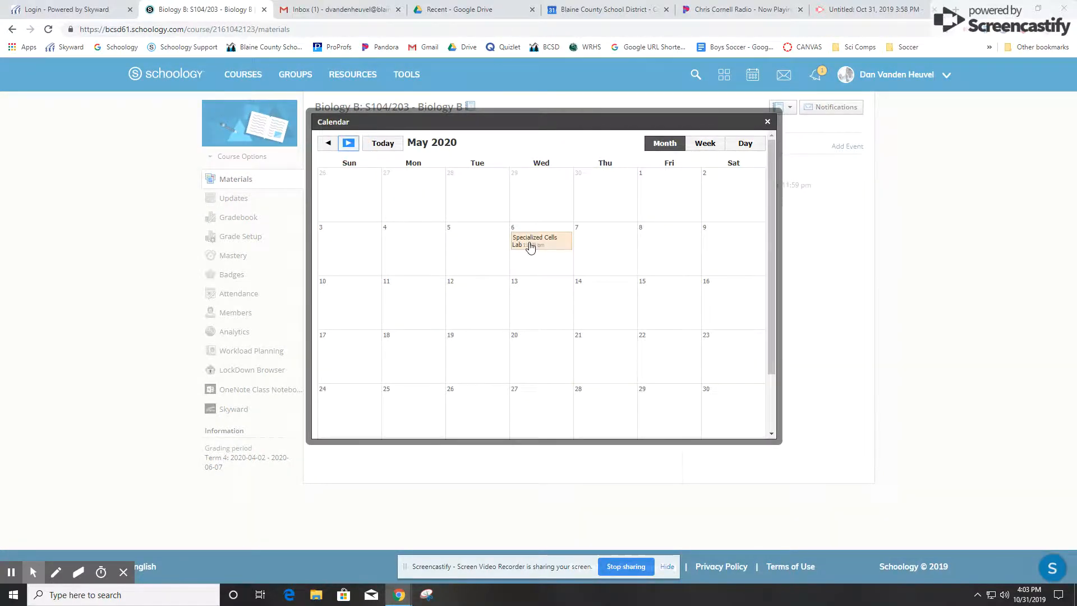
- View the Specialized Cells Lab assignment from its May 6 calendar entry and return to the course materials
click(558, 247)
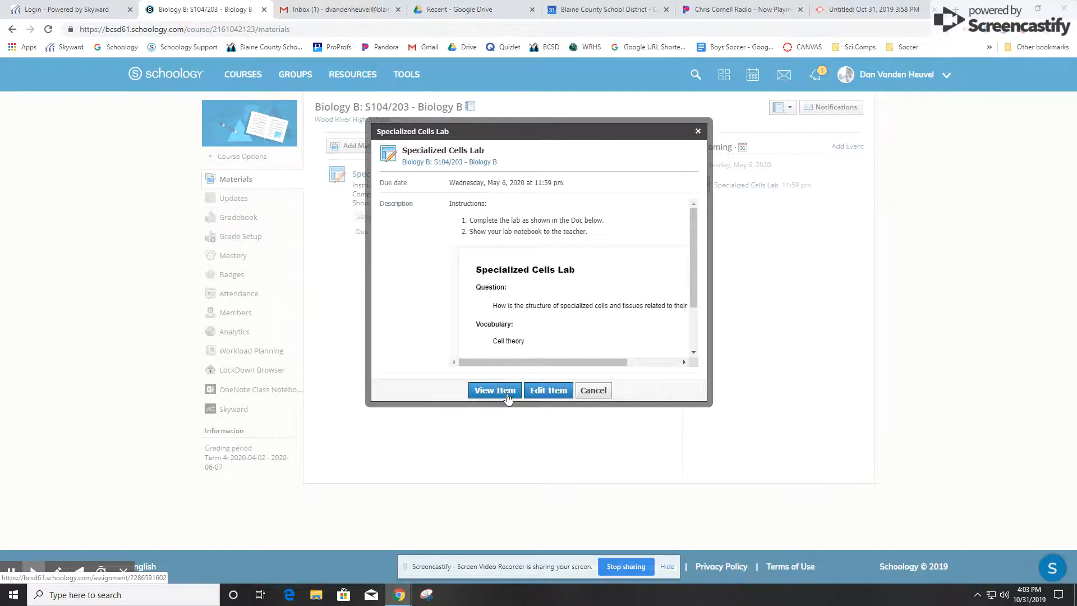
click(505, 393)
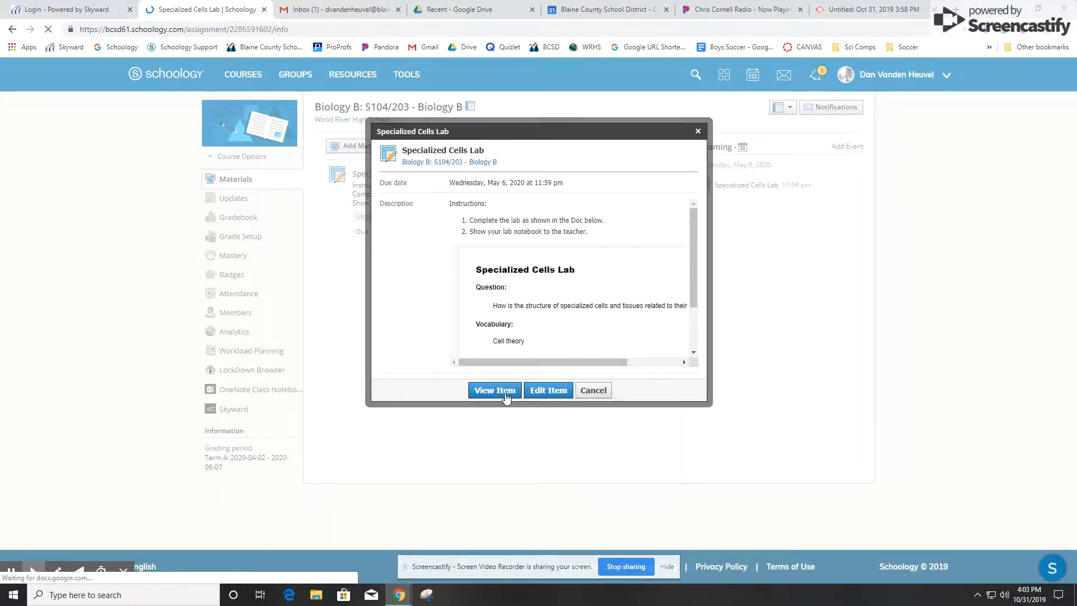
click(242, 180)
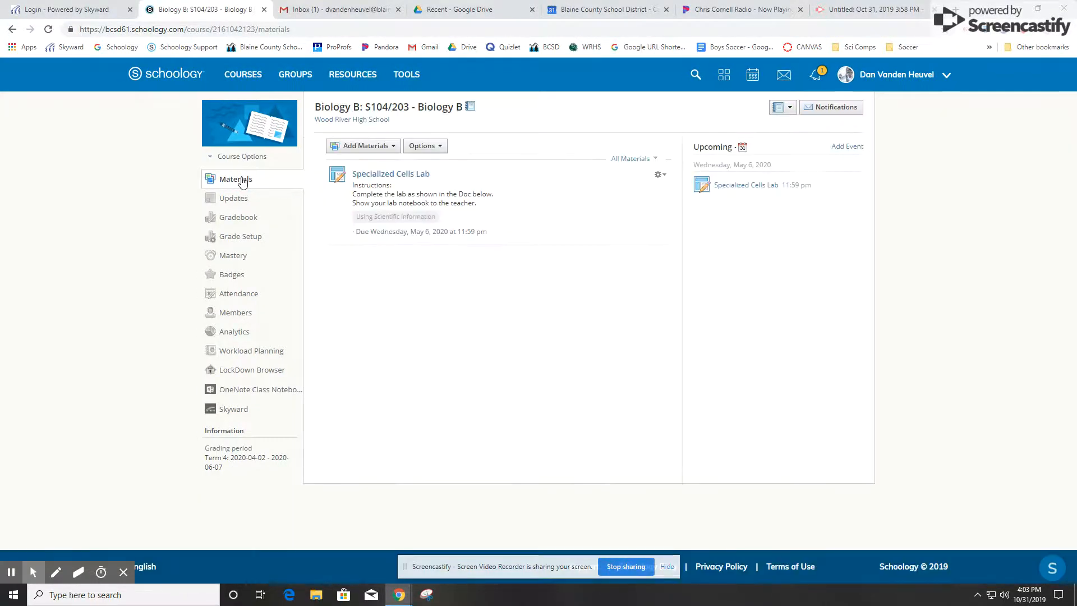
- Filter the course gradebook to the Term 4 grading period and check the Specialized Cells Lab column's details
click(240, 220)
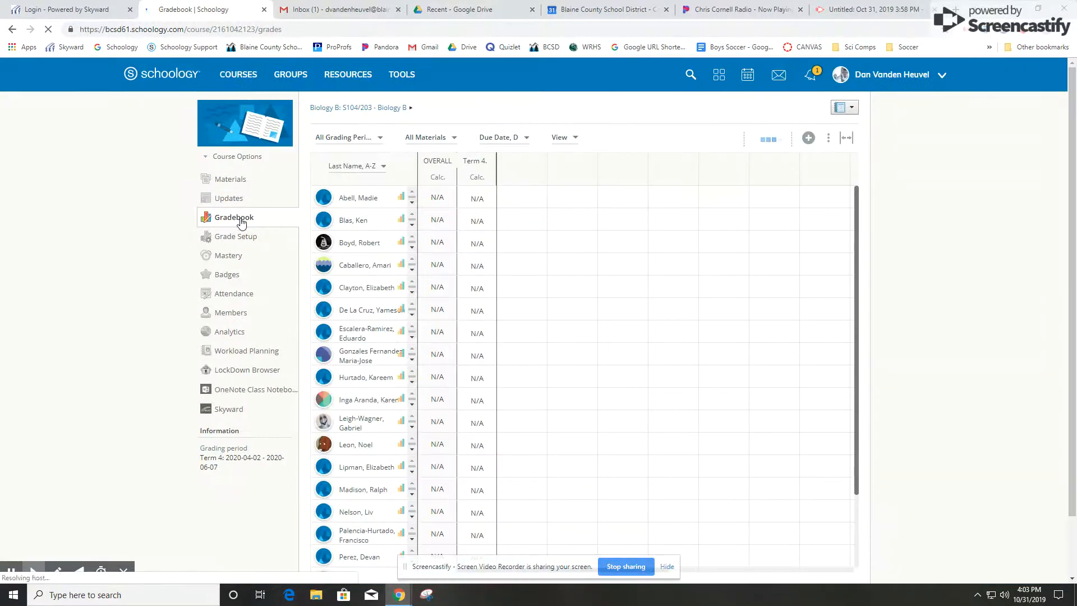
click(347, 137)
click(361, 183)
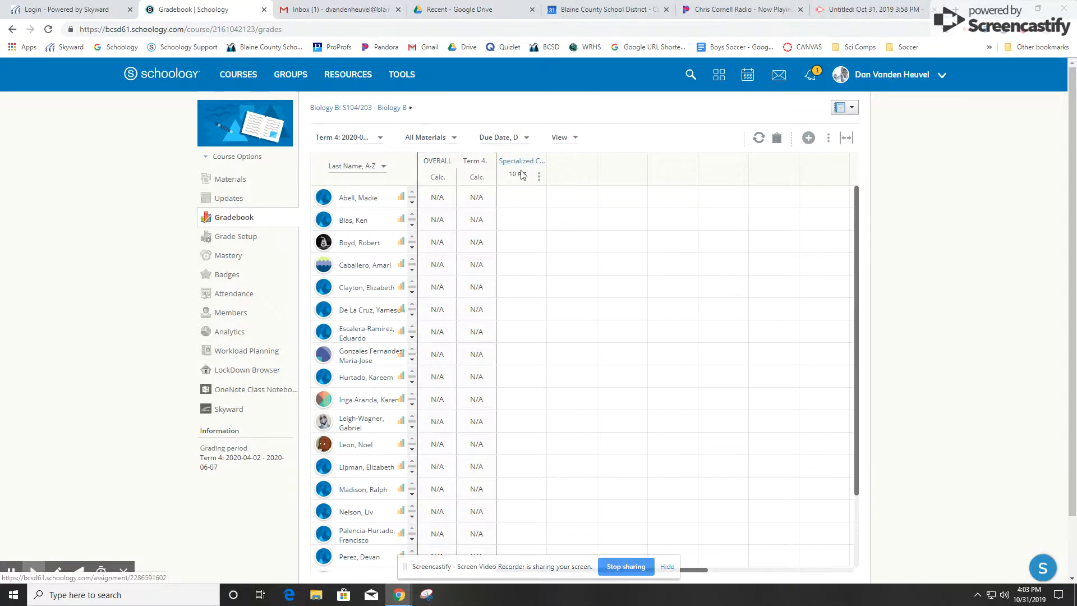
mouse_move(525, 169)
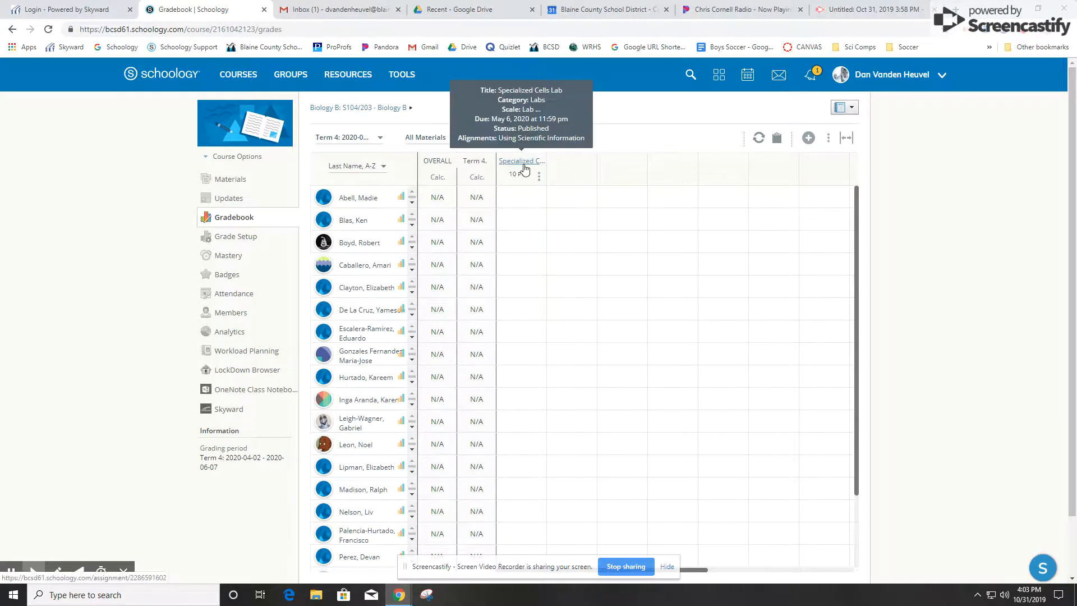
- Grade the first listed student's Specialized Cells Lab with the rubric, giving 8 points for Using Scientific Information, and save it
click(521, 198)
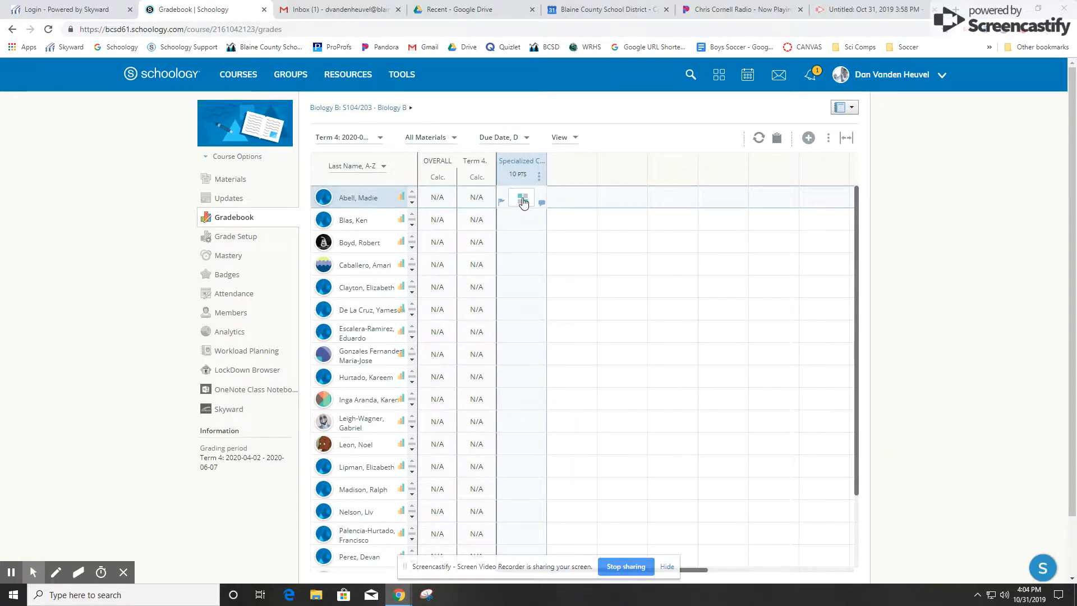
click(522, 201)
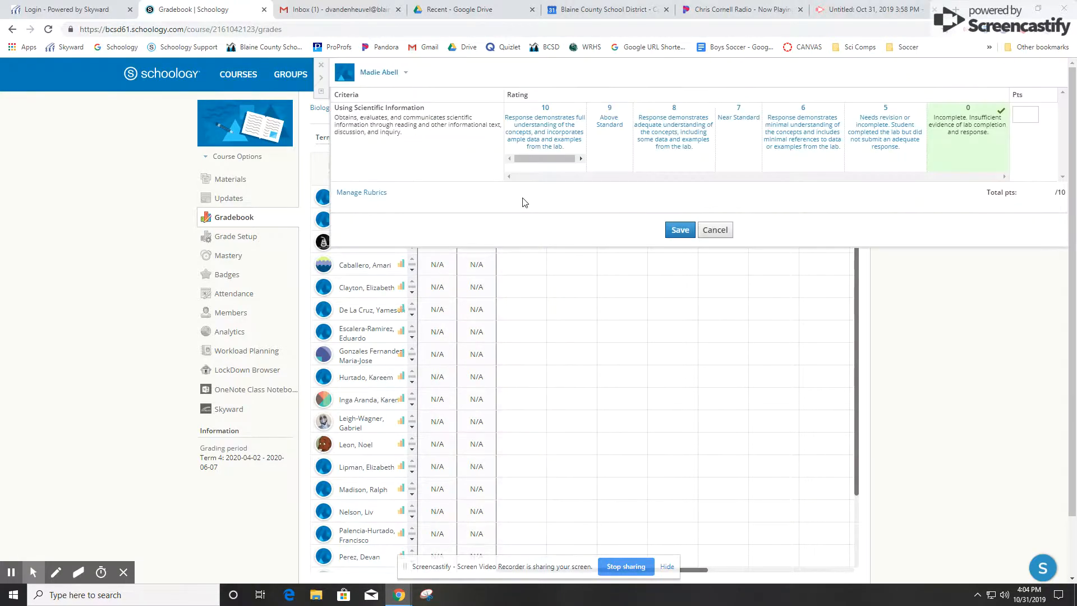
click(694, 140)
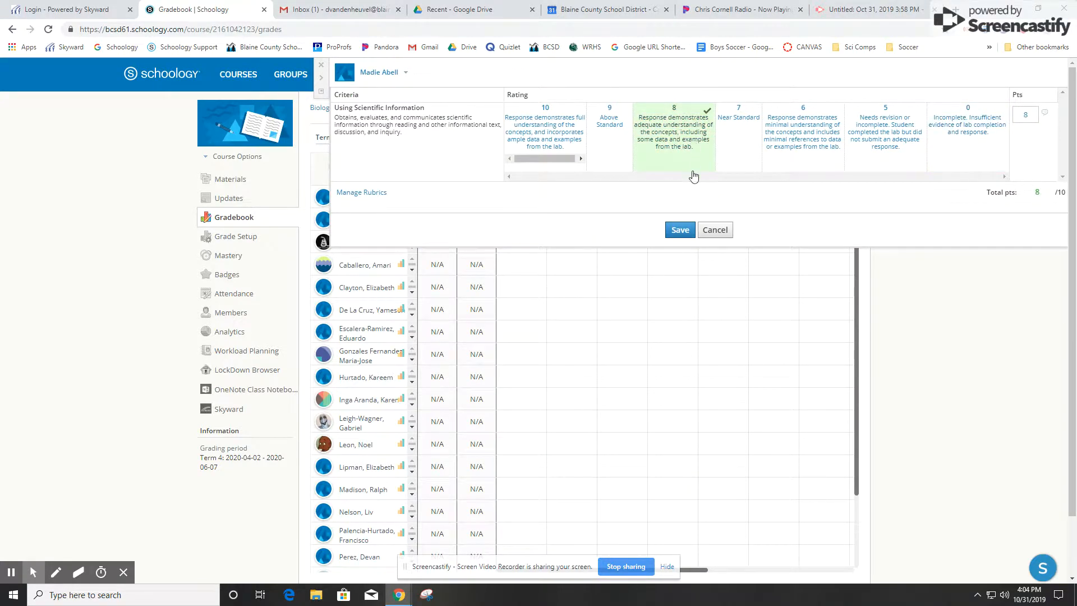
click(685, 230)
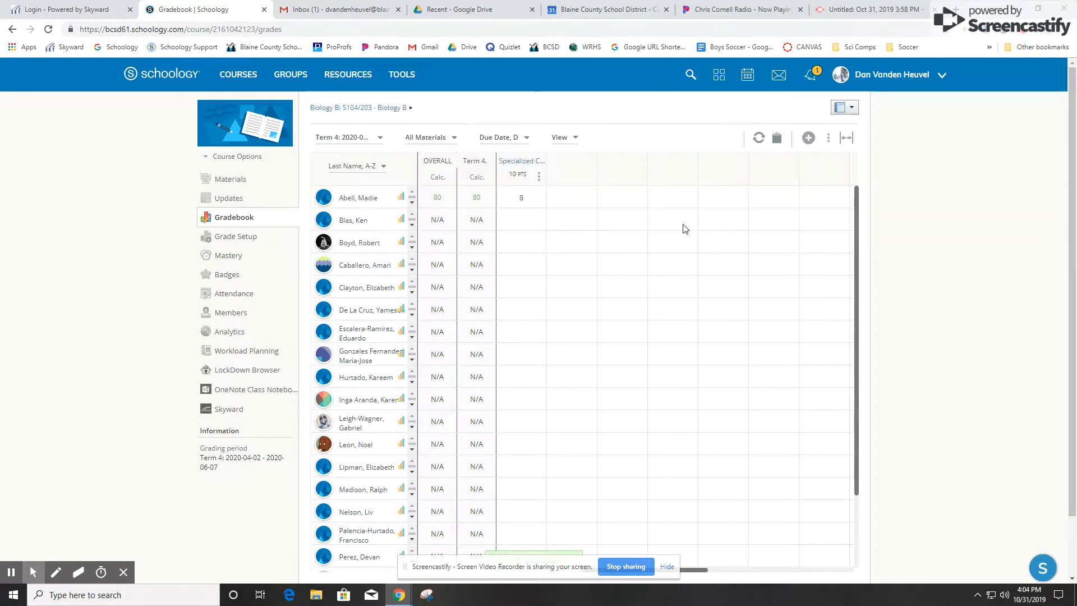
- Add the grade comment "Nice job!" to the first student's Specialized Cells Lab score and set it to display to the student
click(542, 206)
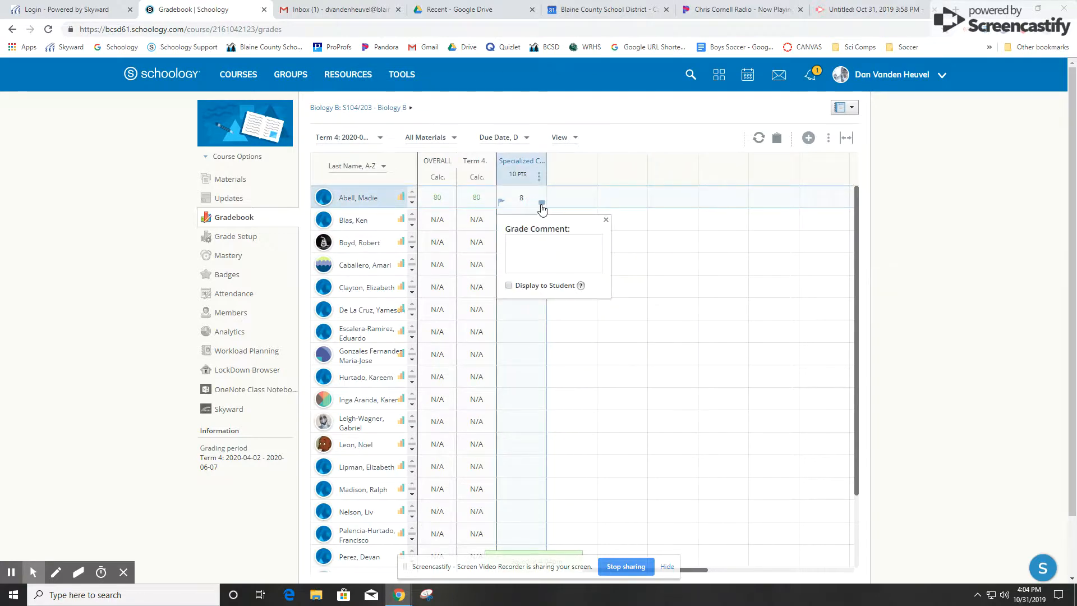
click(551, 242)
text(Nioce job)
key(BackSpace)
key(BackSpace)
key(BackSpace)
key(BackSpace)
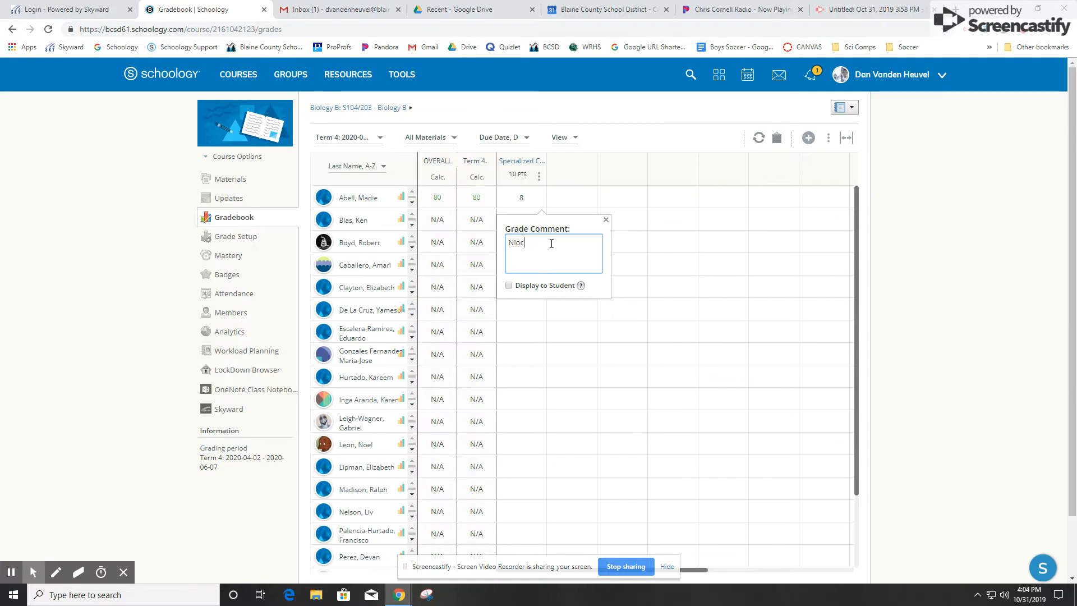
text(job!)
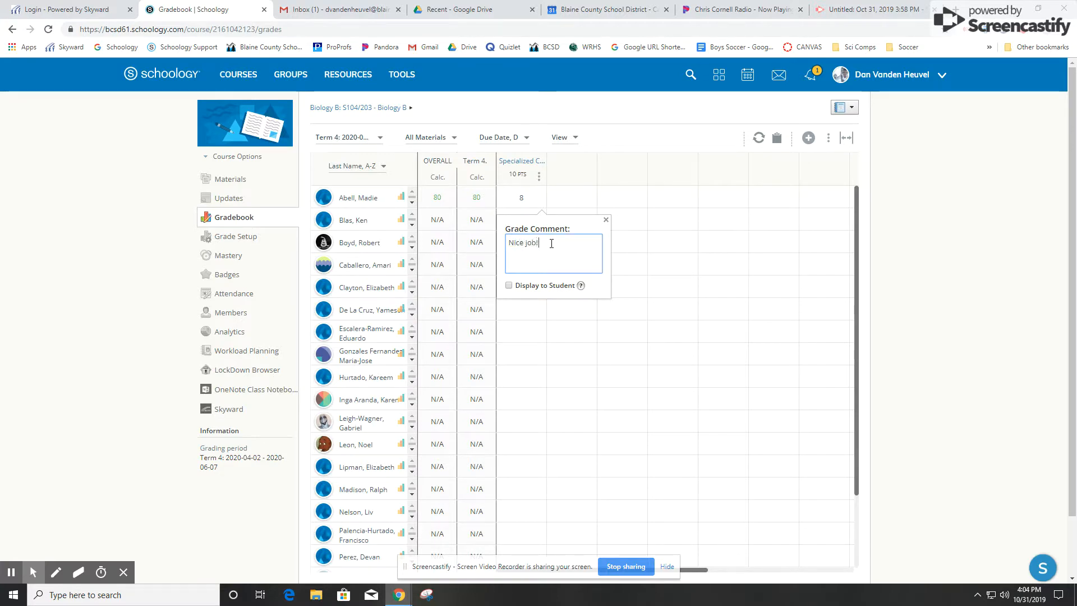
click(517, 284)
click(558, 309)
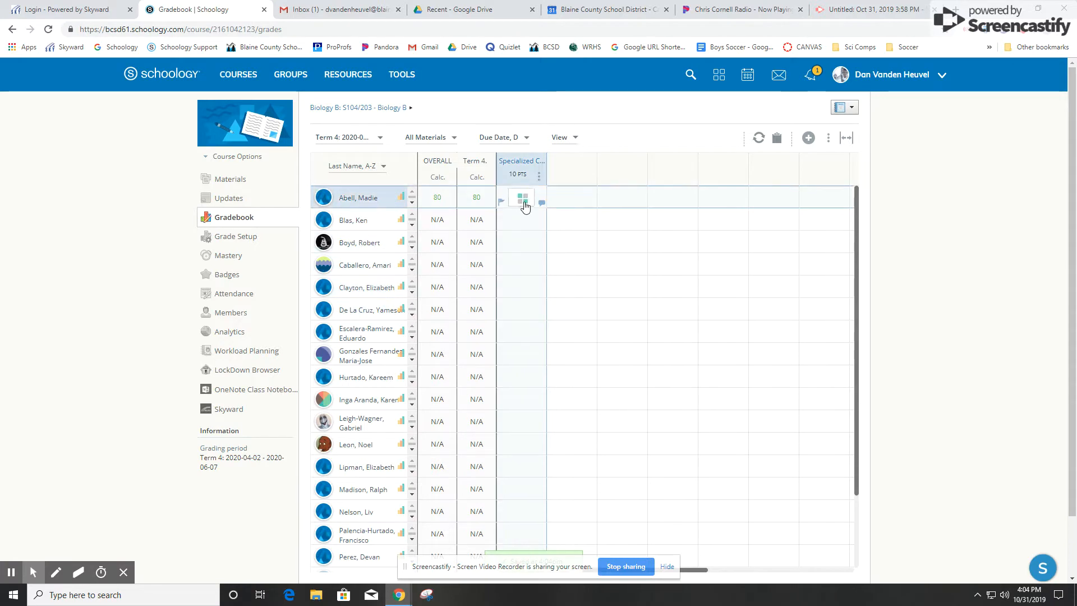